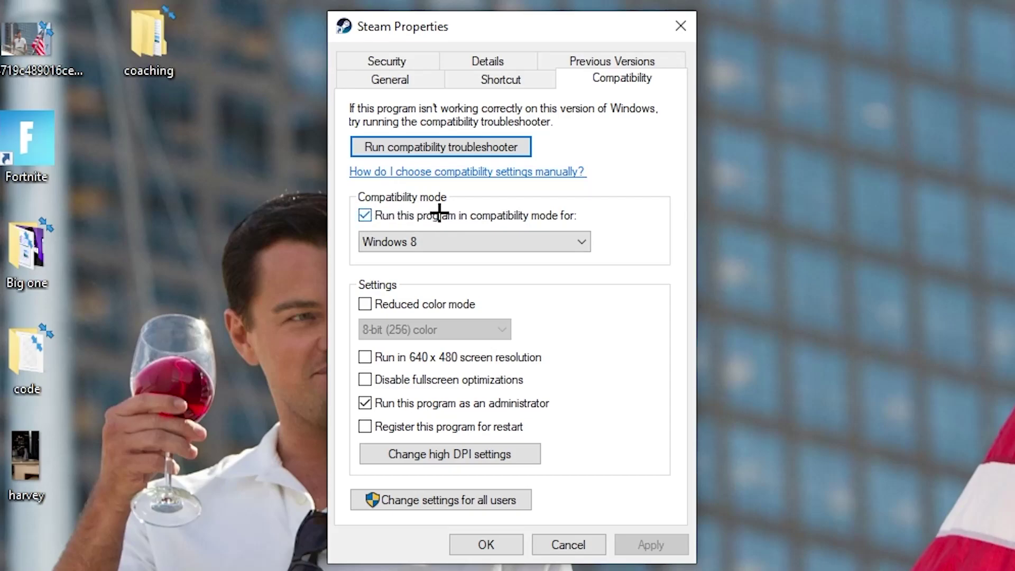
Check the compatibility mode choices for the Steam shortcut, keep Windows 8 selected and accept the properties.
click(567, 233)
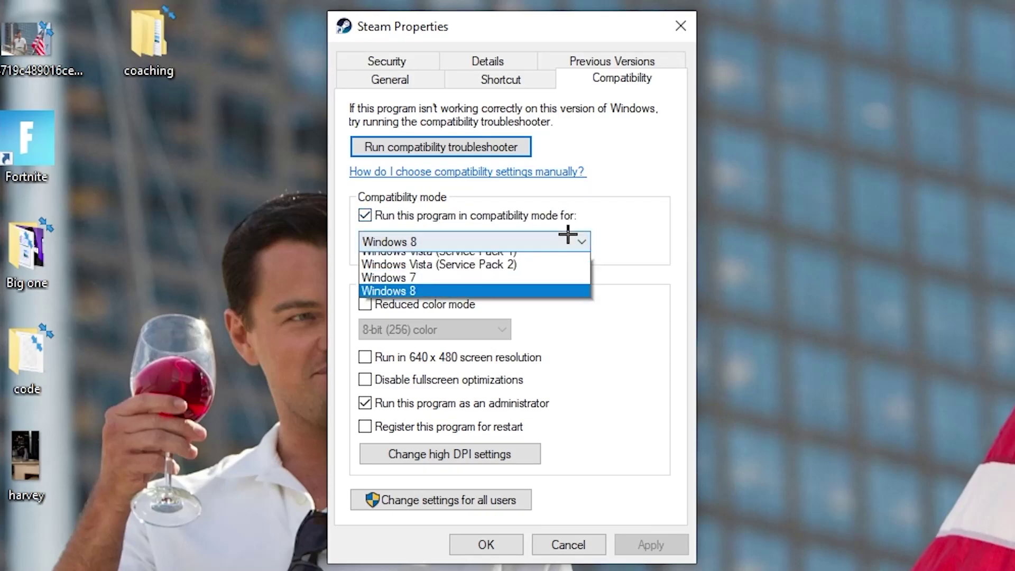
click(615, 226)
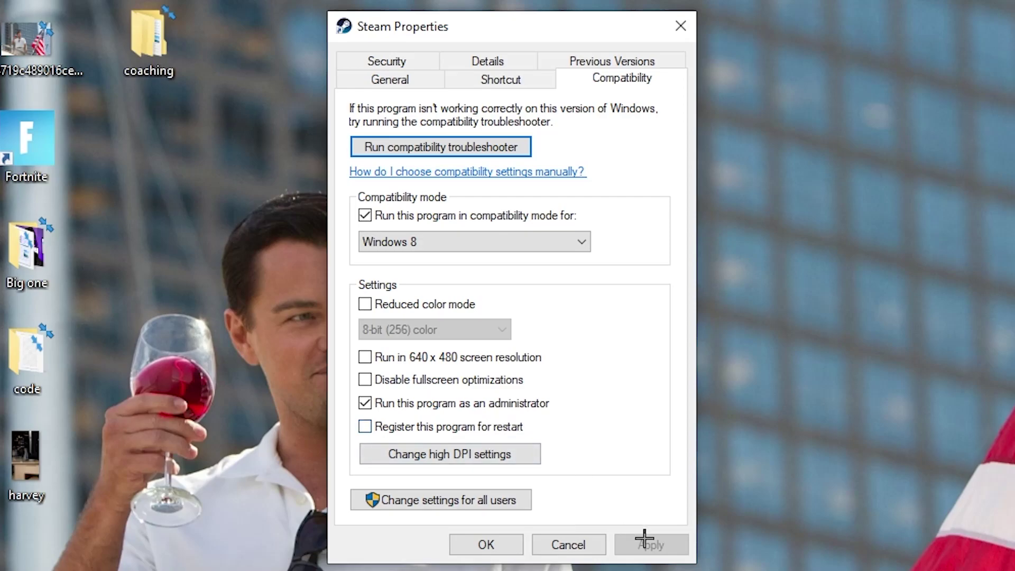
click(490, 542)
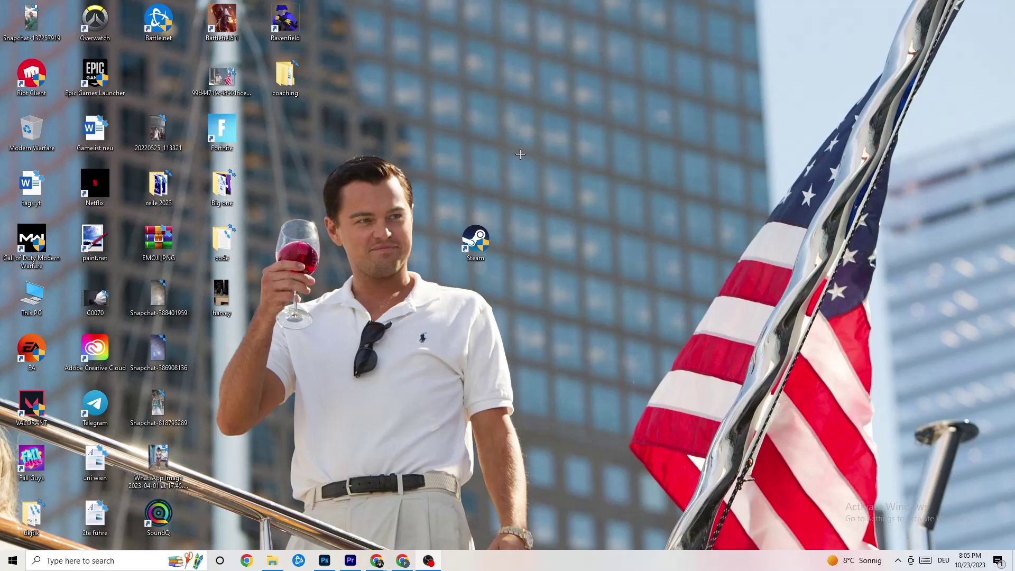
drag(491, 242, 479, 139)
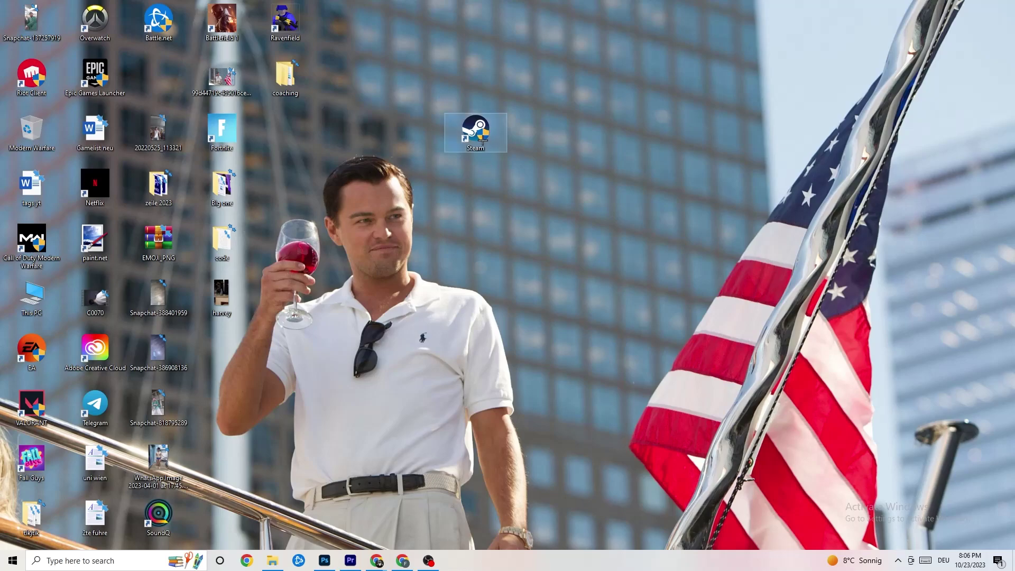
drag(475, 128, 413, 184)
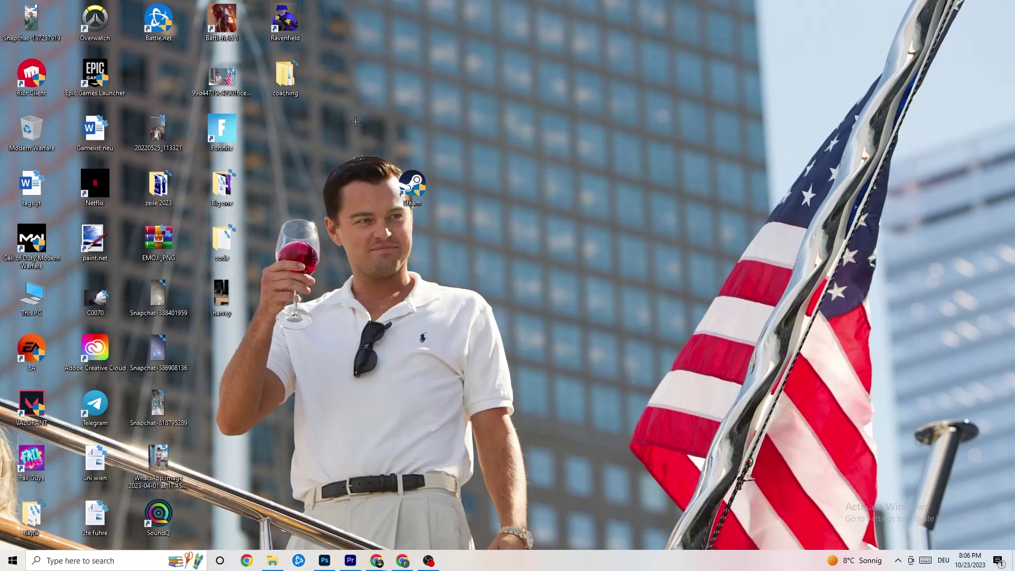
drag(413, 184, 477, 182)
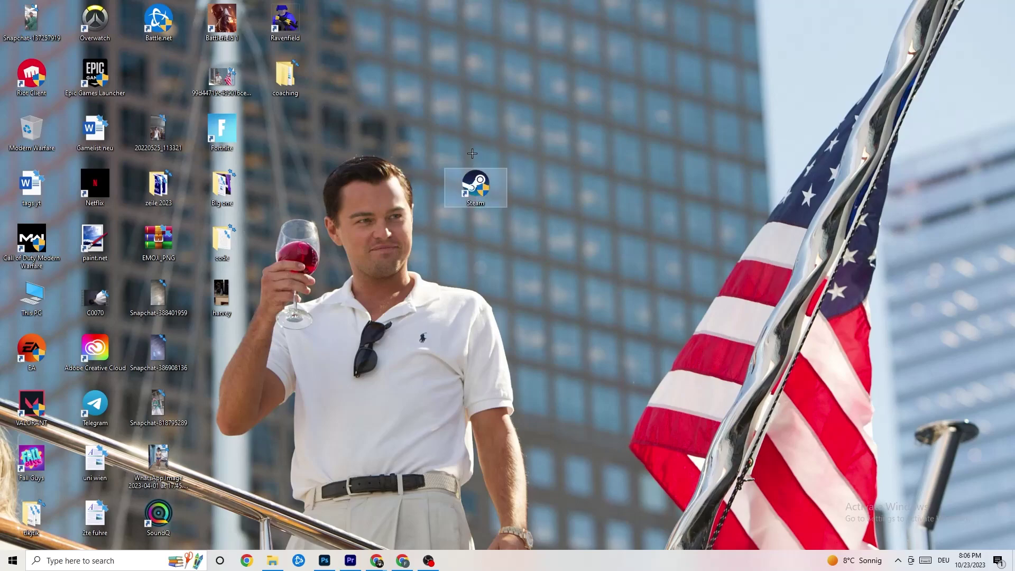
Review the compatibility settings in the Steam shortcut's properties and close the dialog.
right_click(472, 200)
click(528, 478)
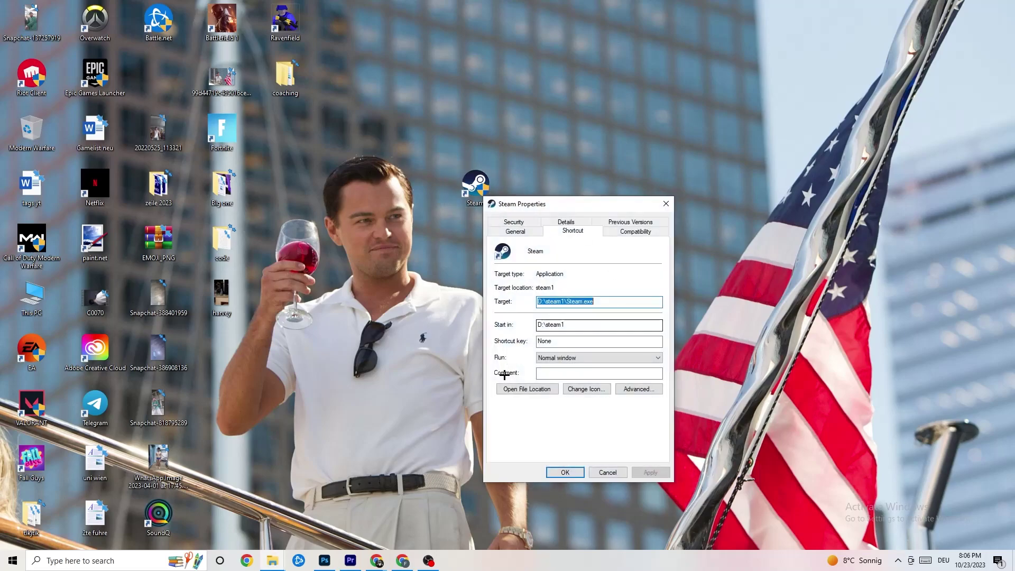
click(636, 231)
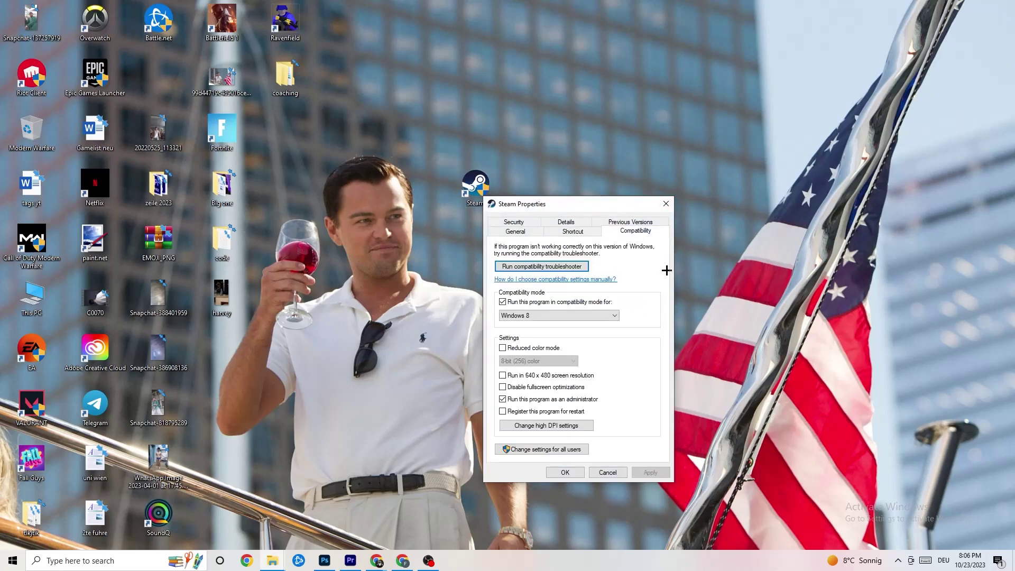
click(665, 204)
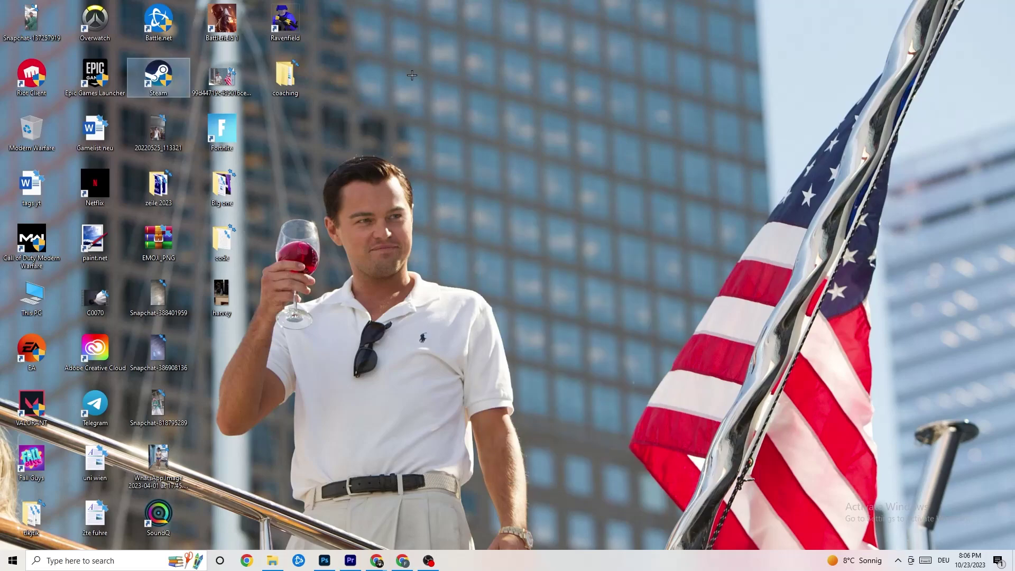
click(493, 103)
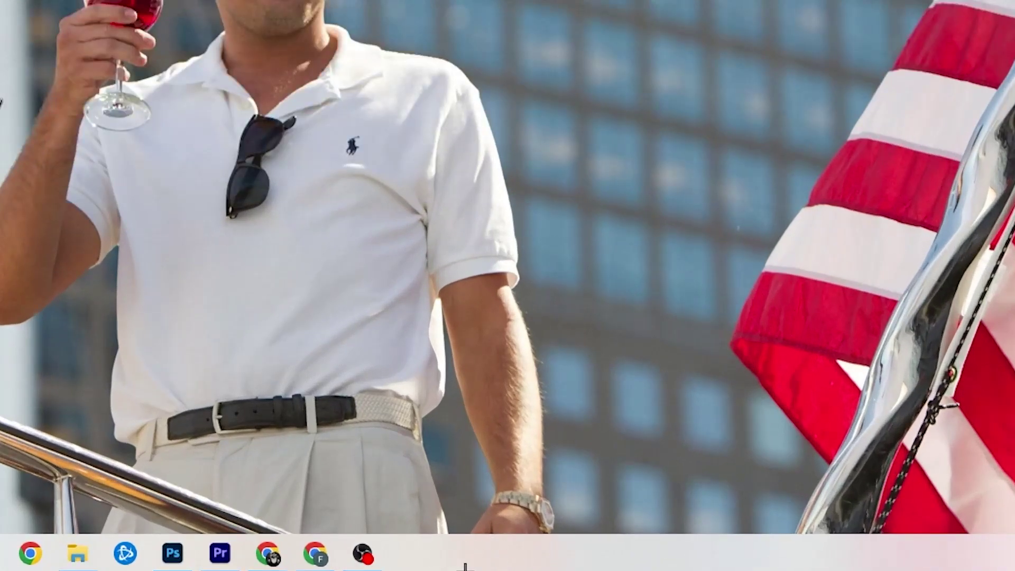
Open Task Manager and maximize its window.
right_click(433, 560)
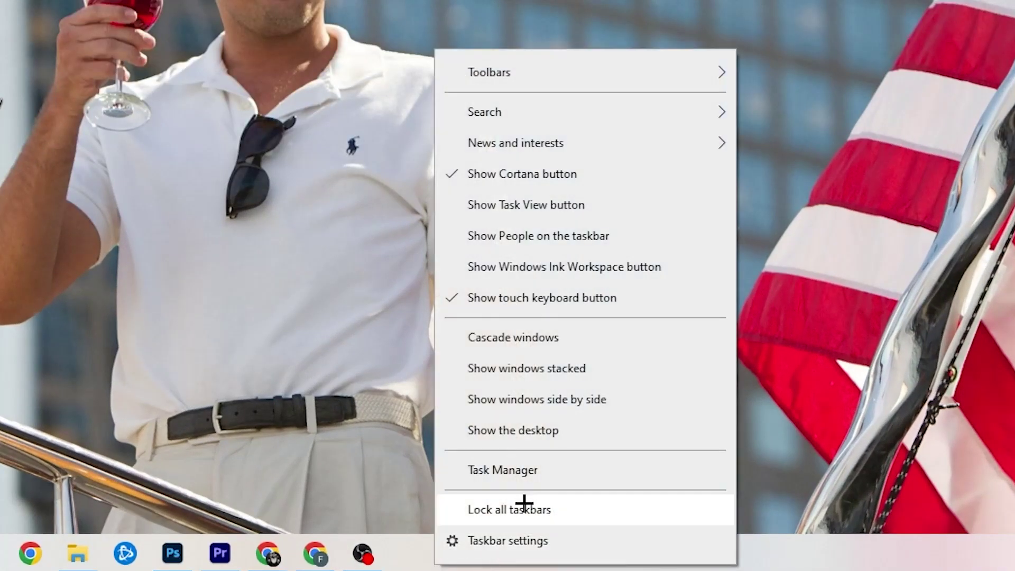
click(527, 476)
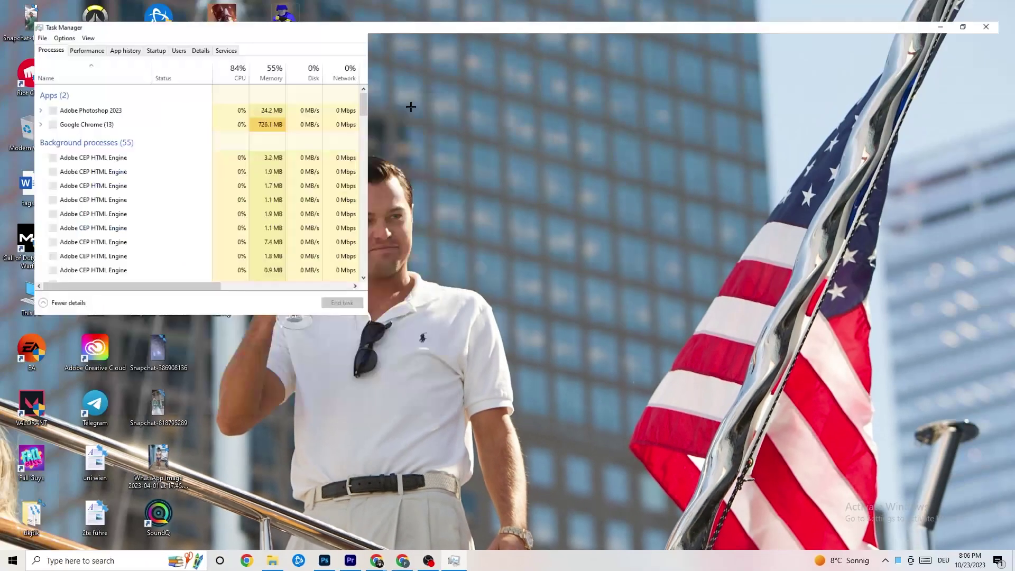
double_click(185, 5)
drag(426, 8, 438, 46)
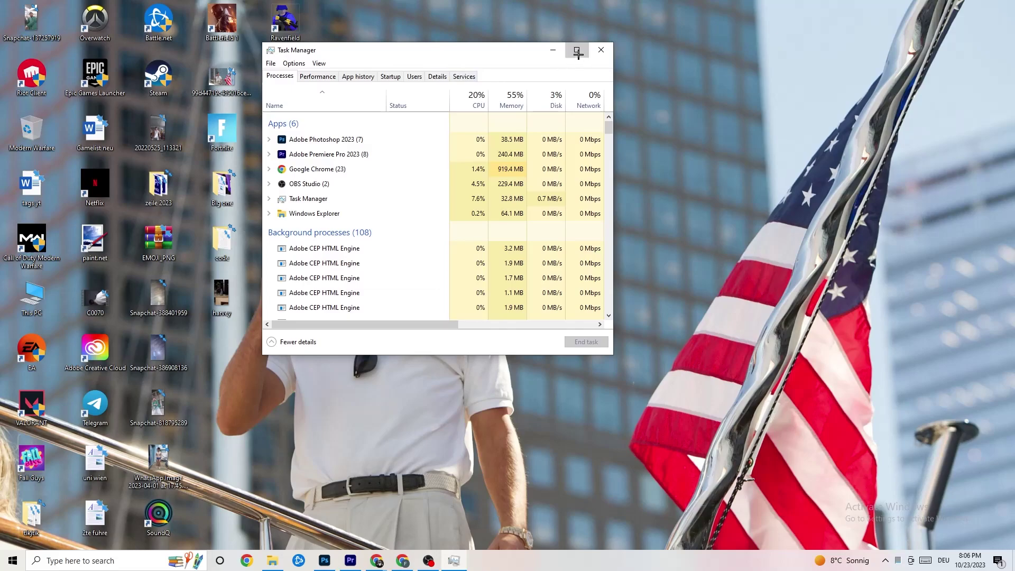
click(576, 50)
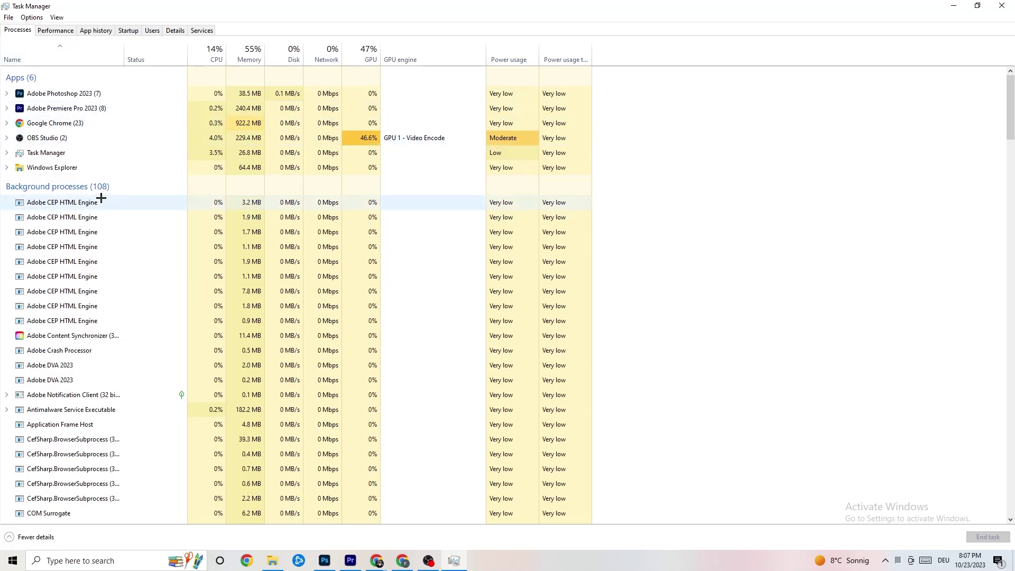
Look through the running processes and end the Adobe Photoshop 2023 task.
scroll(76, 313, down, 15)
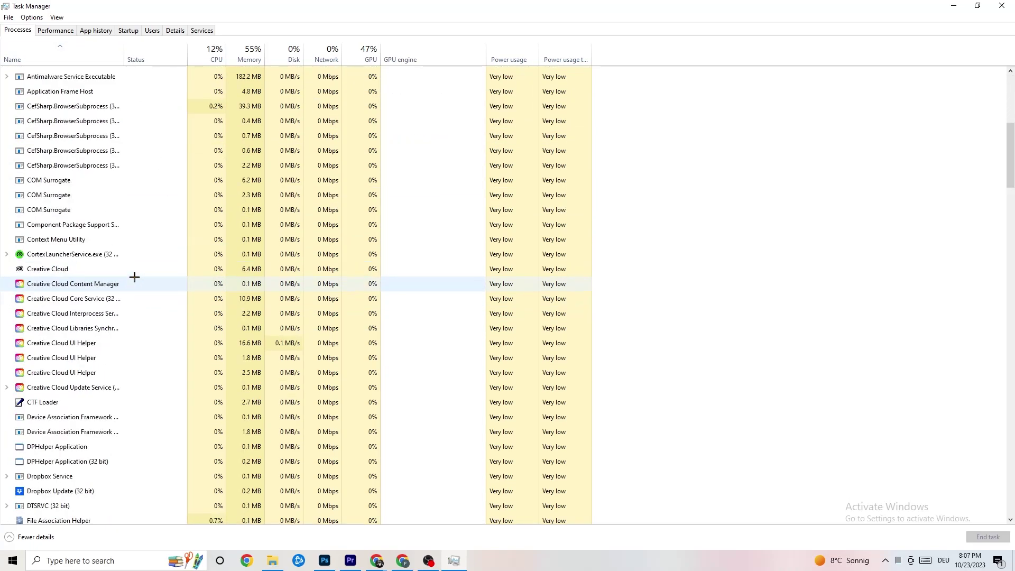
scroll(268, 261, down, 4)
scroll(272, 259, up, 15)
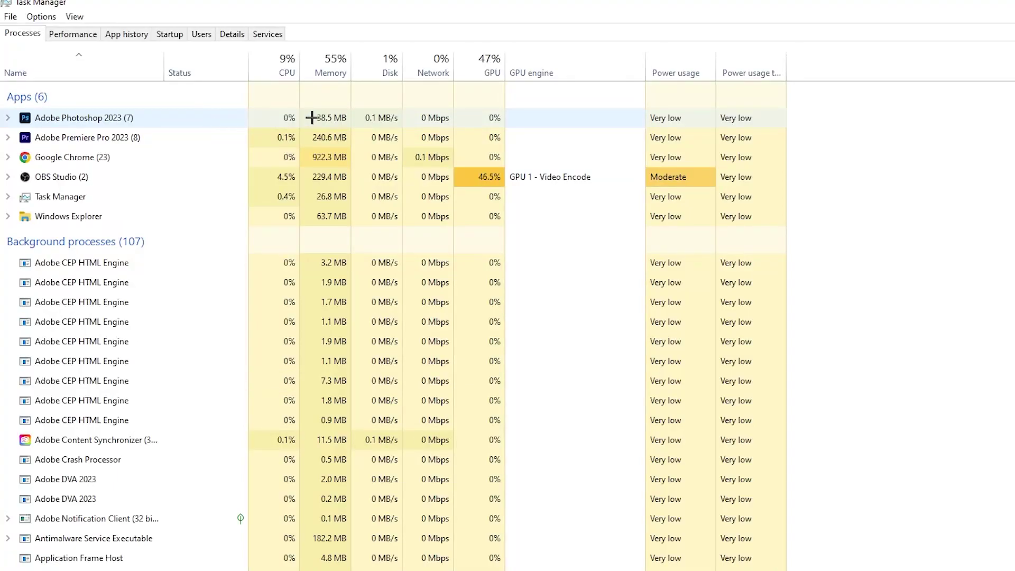
right_click(364, 121)
right_click(185, 124)
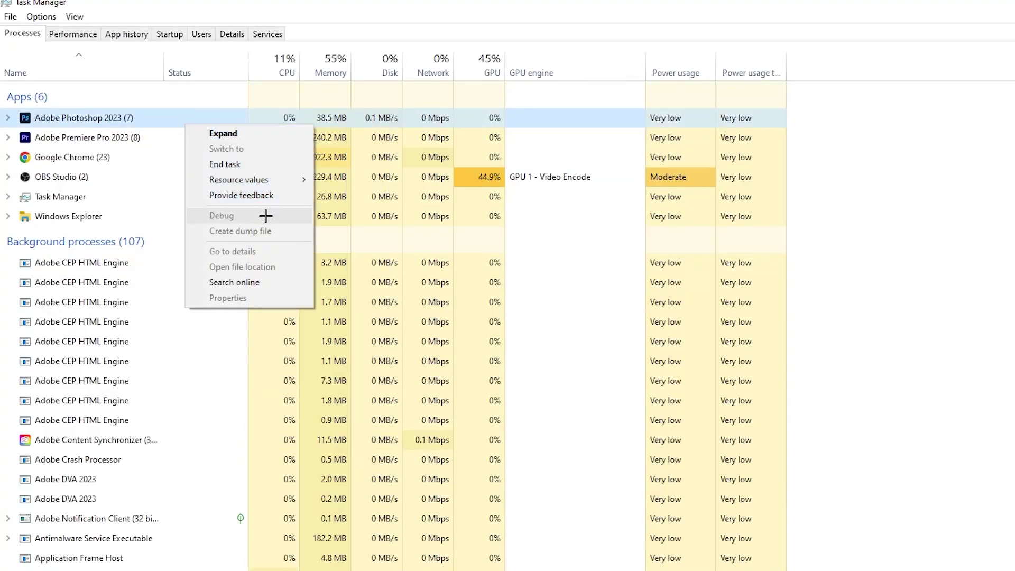
click(266, 162)
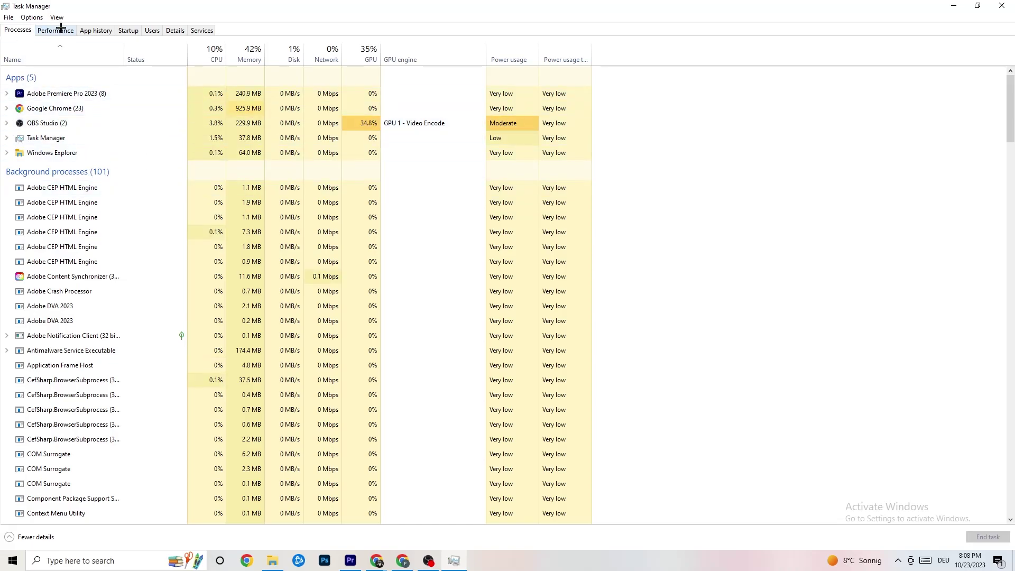
Examine the priority options for the Adobe Premiere Pro process in the detailed process list, then dismiss them.
click(178, 29)
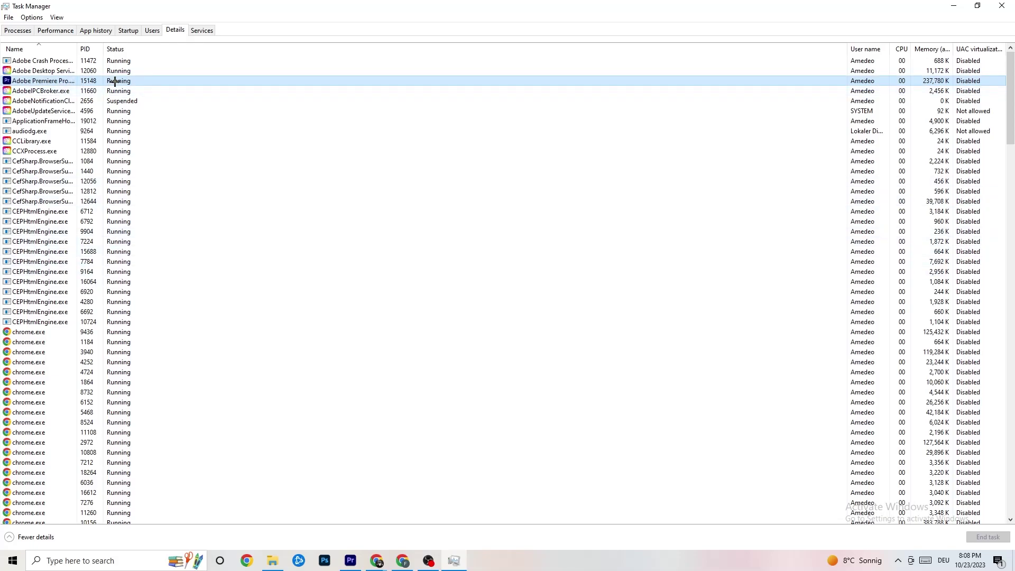
right_click(115, 81)
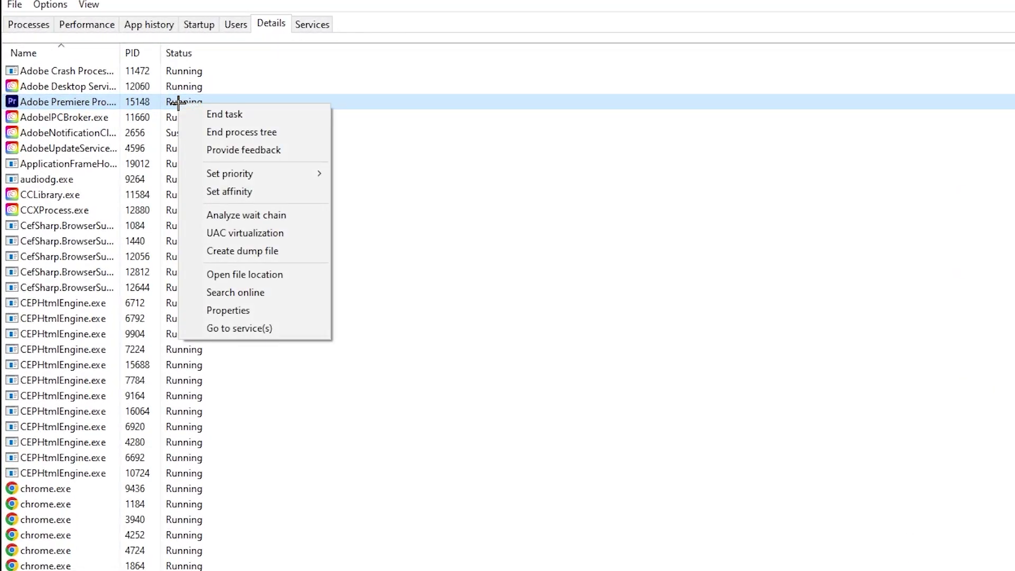
mouse_move(274, 173)
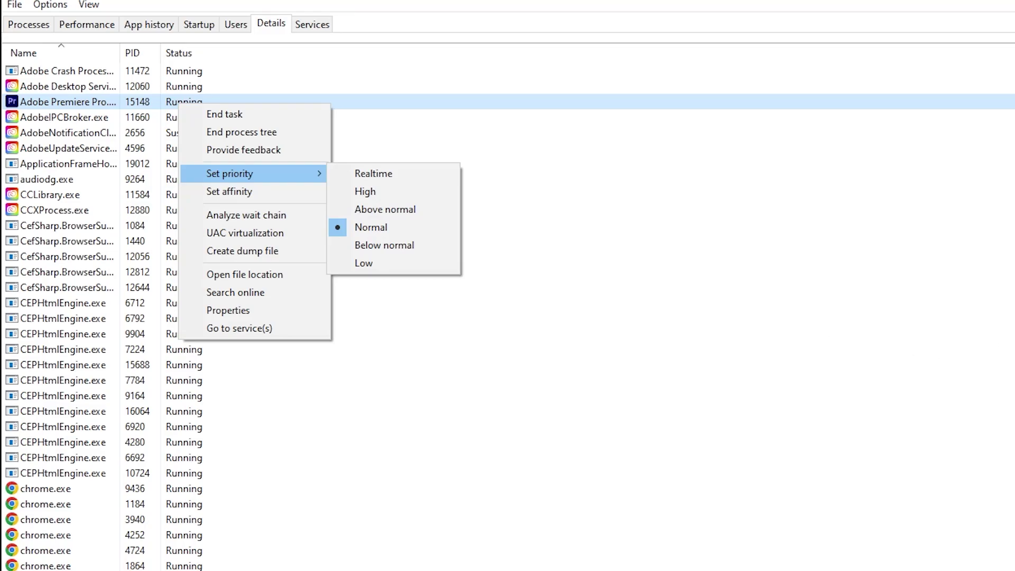
click(373, 70)
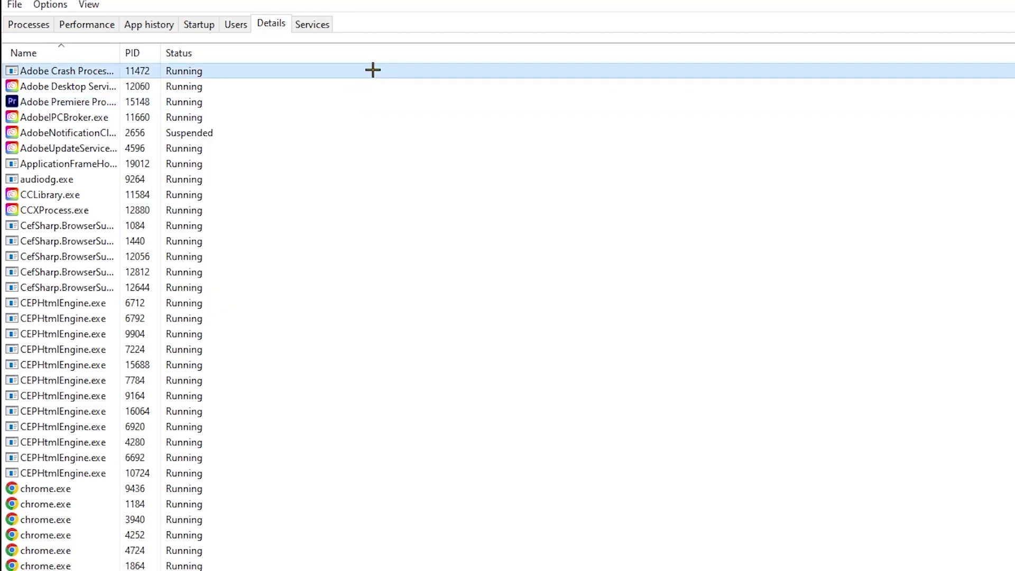
Examine the startup programs and the options for Adobe Updater Startup Utility, then close Task Manager.
click(200, 24)
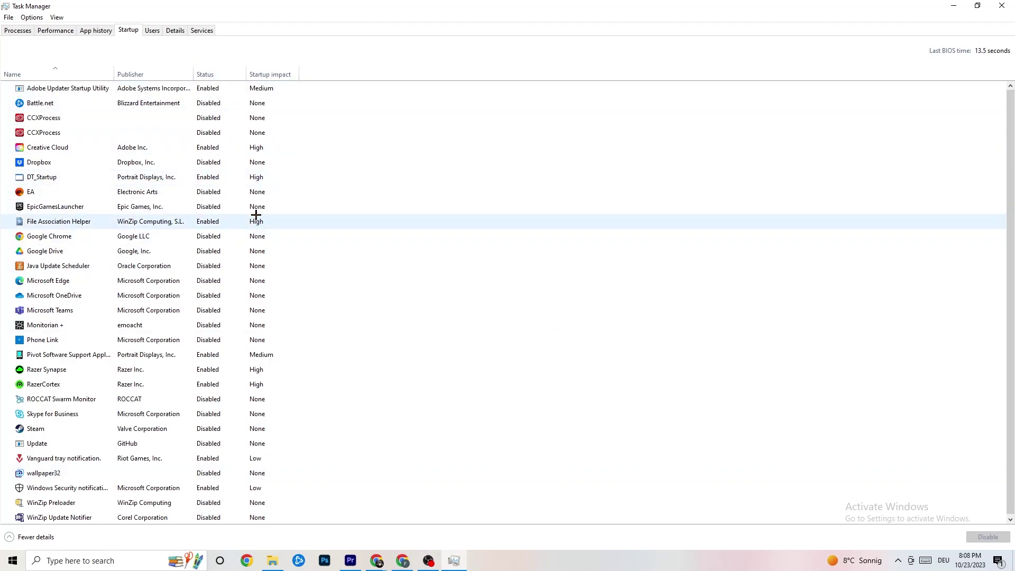
click(217, 91)
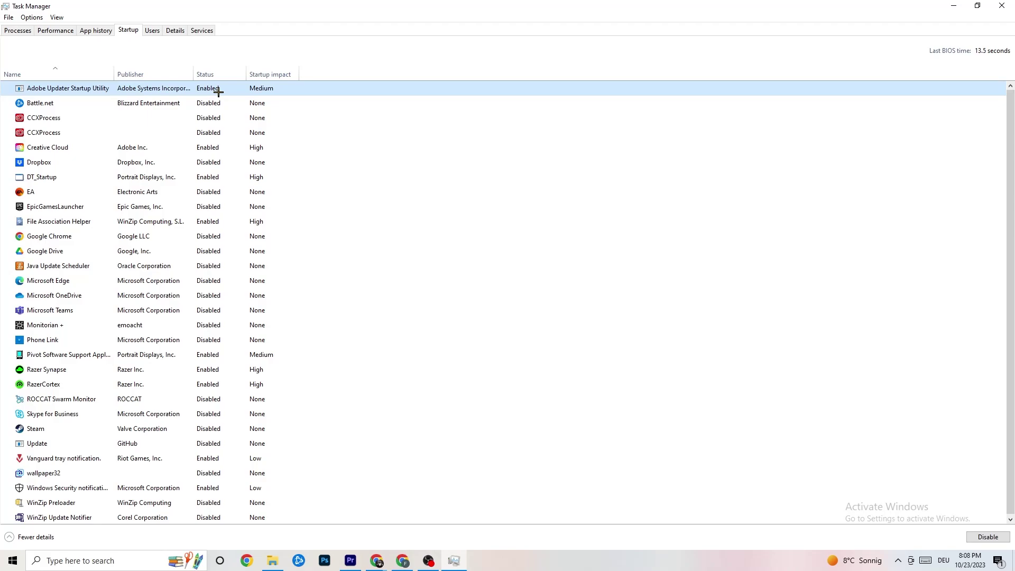
right_click(217, 91)
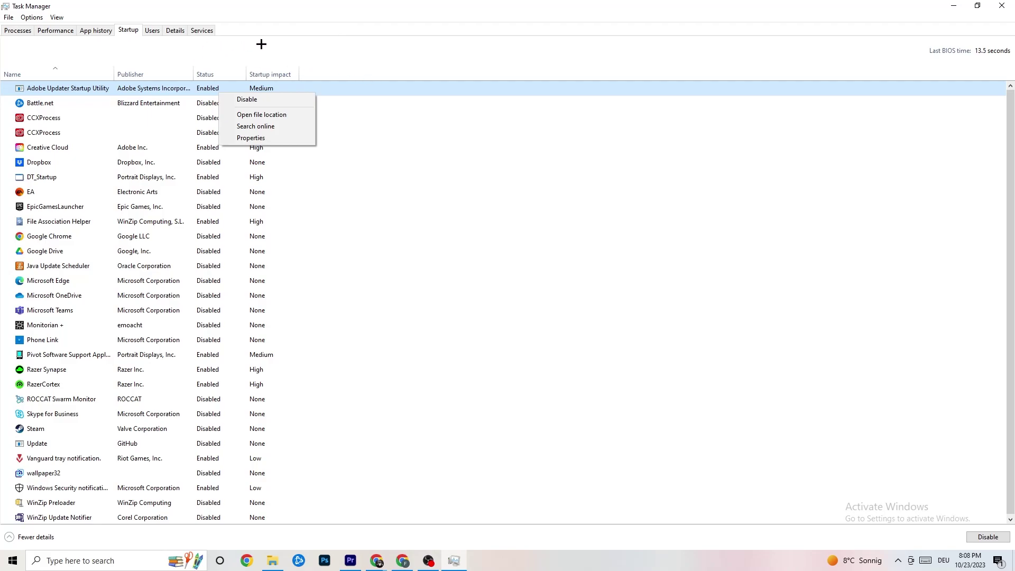
click(360, 4)
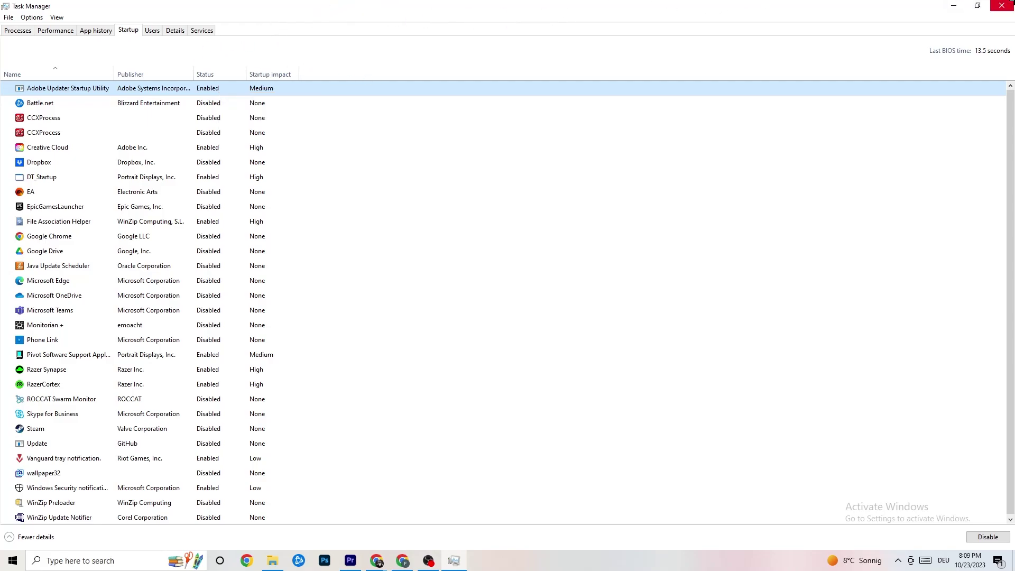
click(1001, 6)
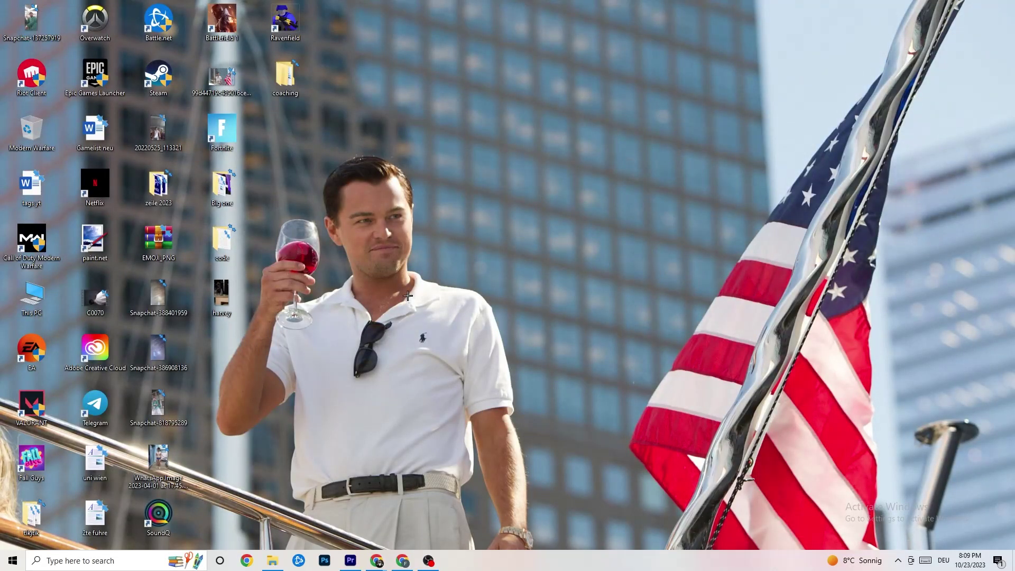
Open the Windows Settings and bring up the system display page's scale and layout section.
click(3, 567)
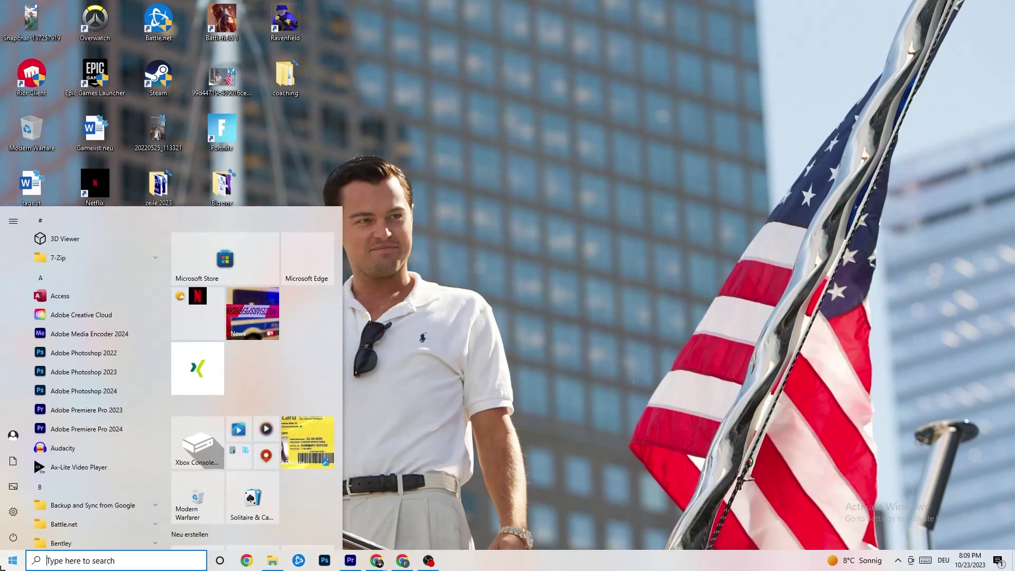
click(14, 514)
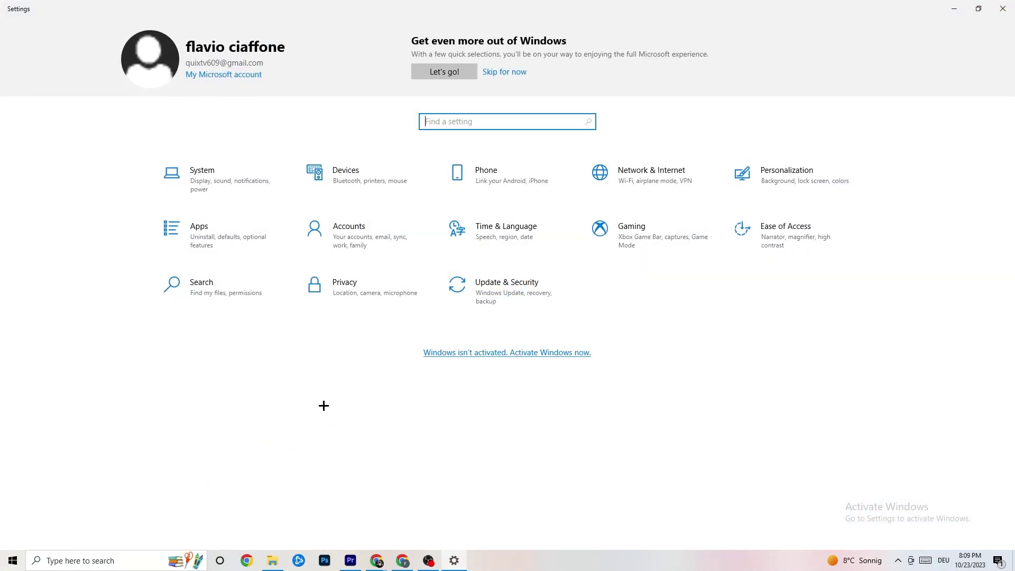
click(241, 185)
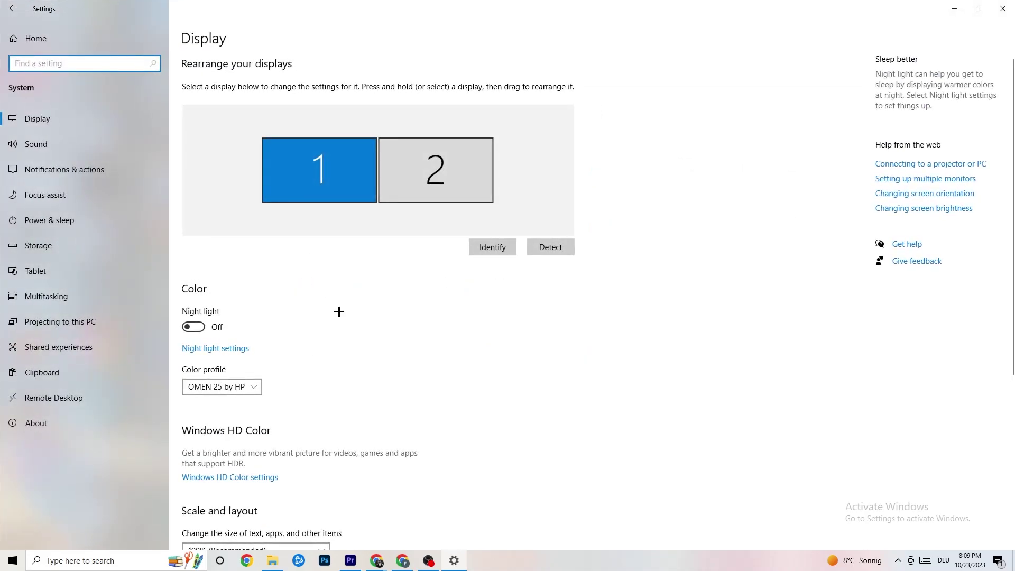
scroll(571, 206, down, 5)
scroll(571, 206, up, 5)
scroll(436, 218, down, 5)
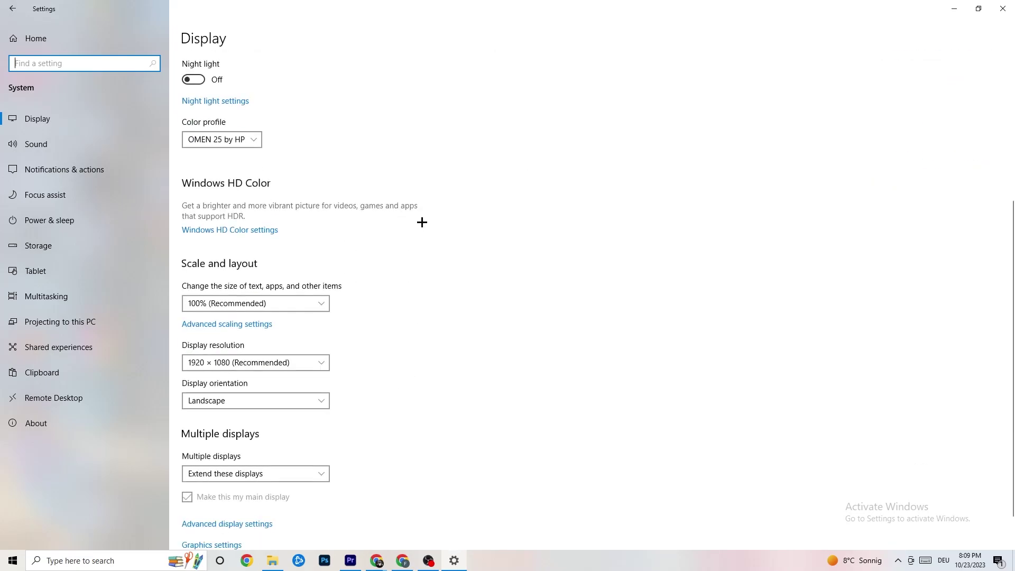
Examine the available text and app scaling options and the display resolution options.
click(320, 304)
click(267, 304)
click(260, 312)
click(450, 271)
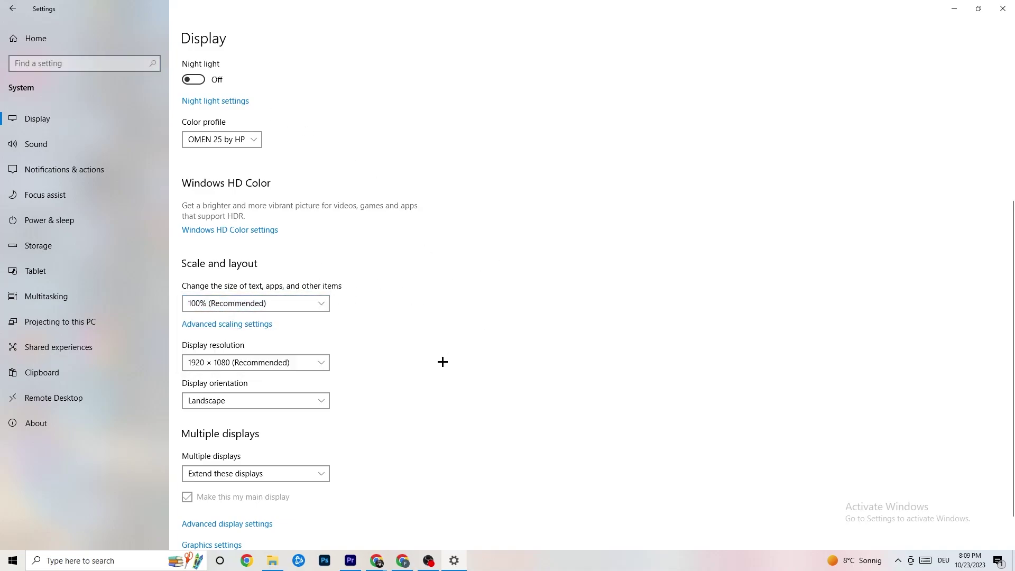
click(304, 368)
click(449, 317)
scroll(434, 307, down, 1)
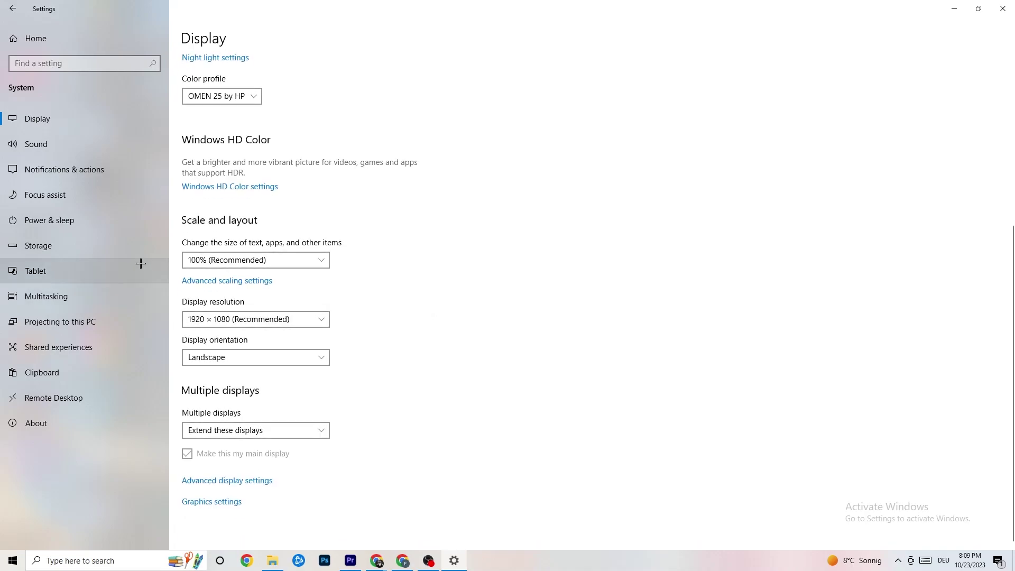
Open the additional power settings from Power & sleep, review the available power plans and close Power Options.
click(104, 214)
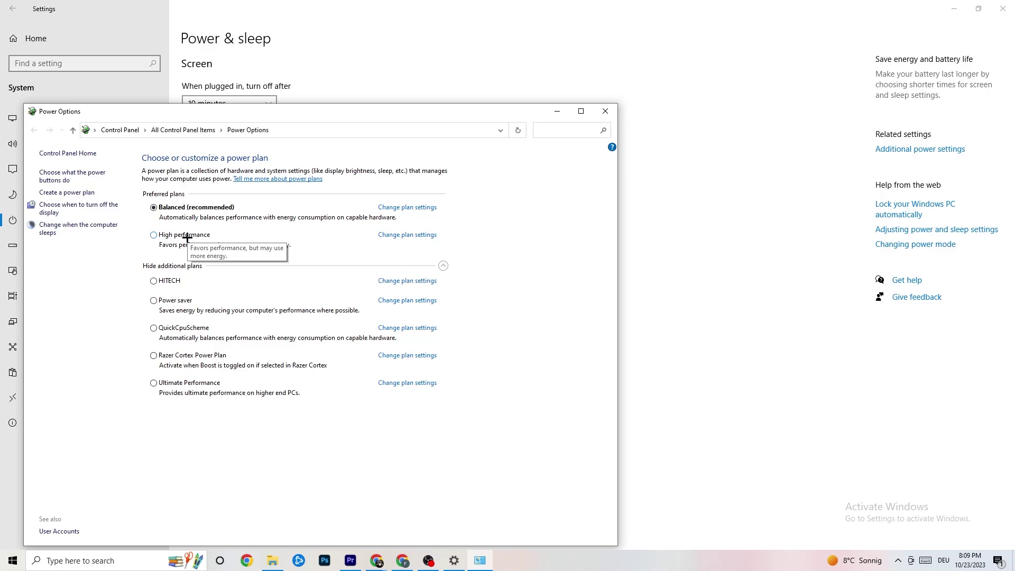
click(605, 112)
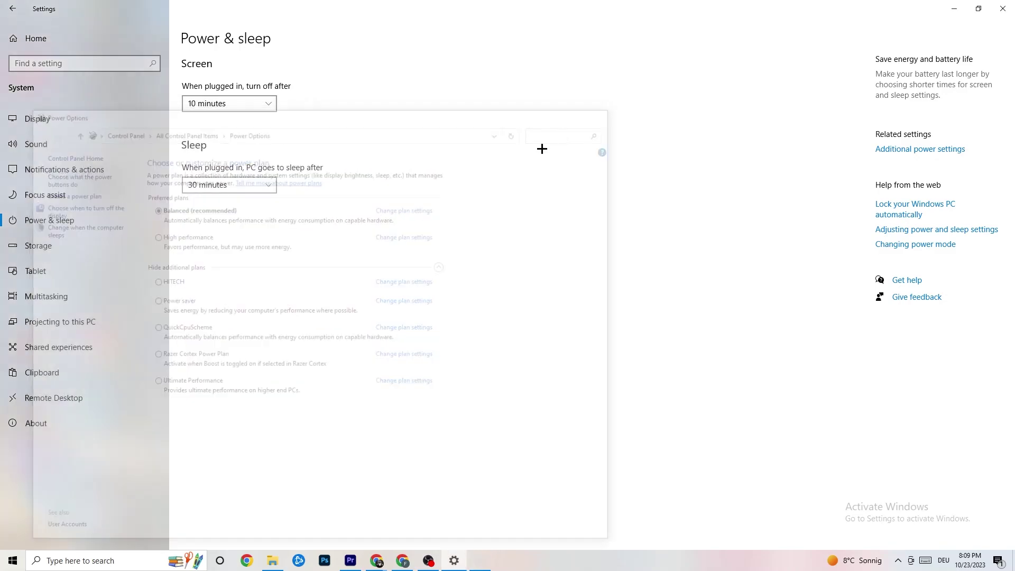
Open the Storage Sense configuration from the Storage settings, review how often it can run, and return to the Settings home page.
click(65, 253)
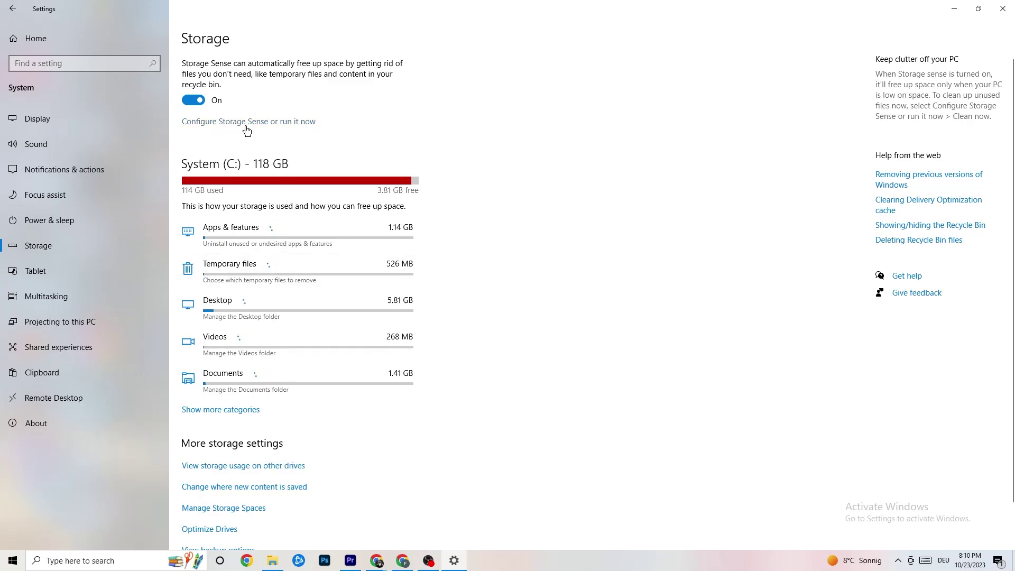
click(286, 121)
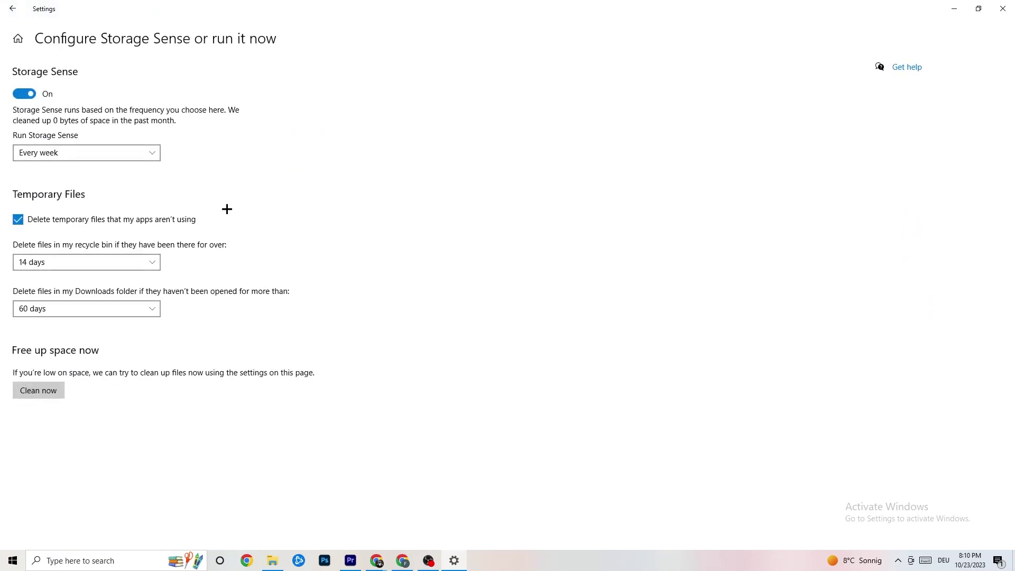
click(127, 152)
click(316, 151)
click(16, 11)
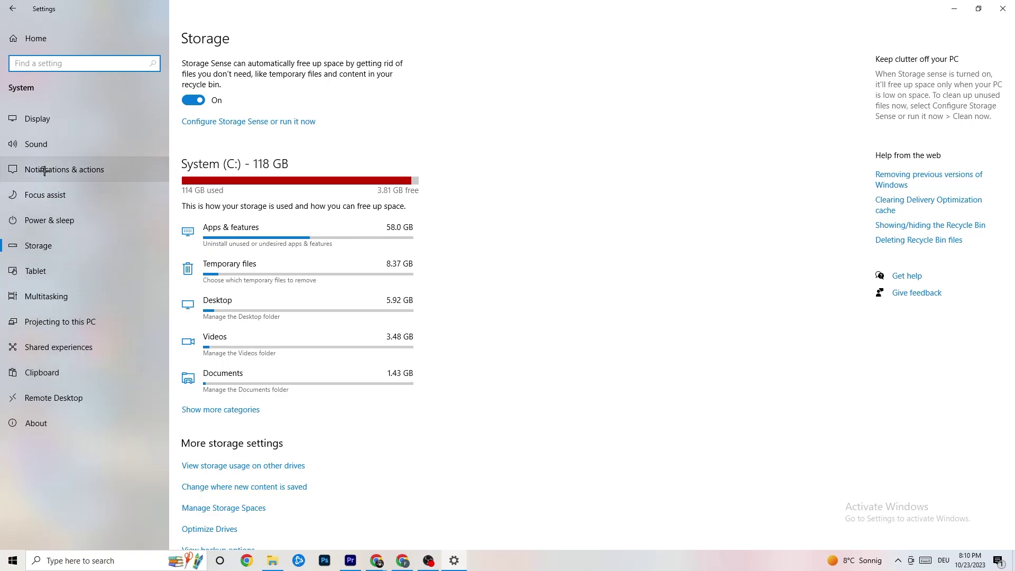
click(11, 8)
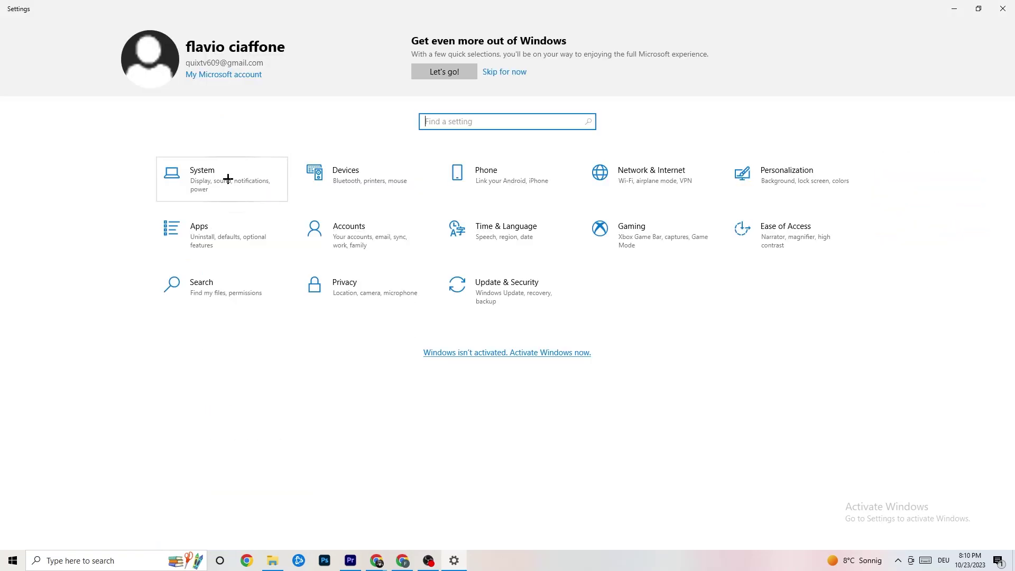
Review the Gaming settings for Xbox Game Bar, Captures background recording and Game Mode, and return to the Settings home page.
click(619, 251)
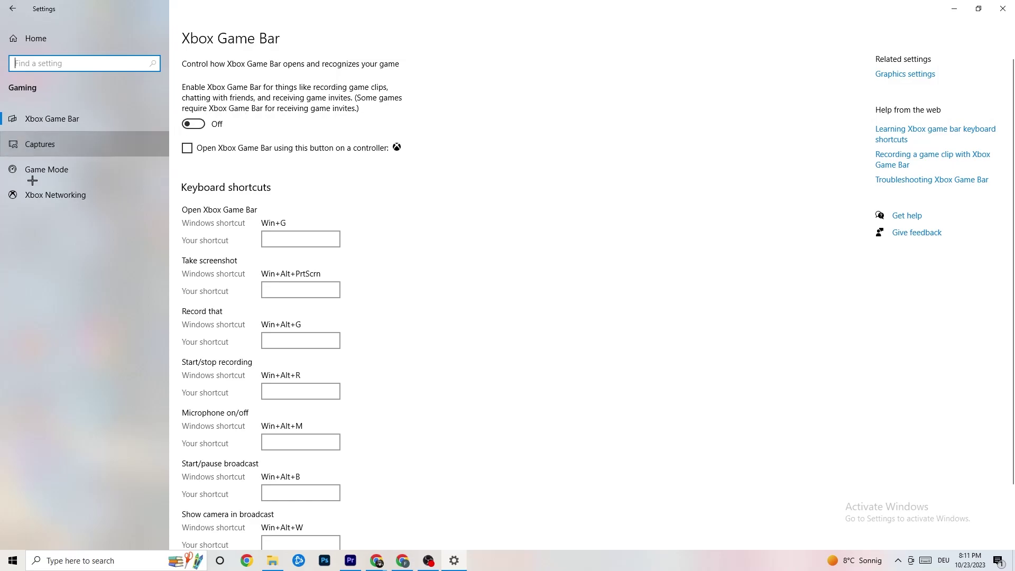
click(41, 144)
scroll(354, 222, down, 2)
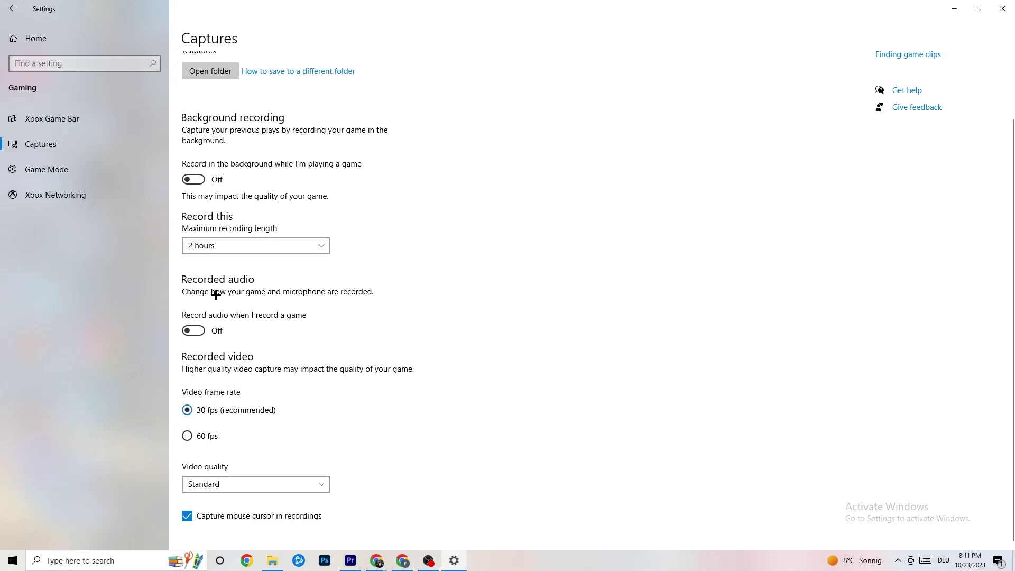
click(68, 166)
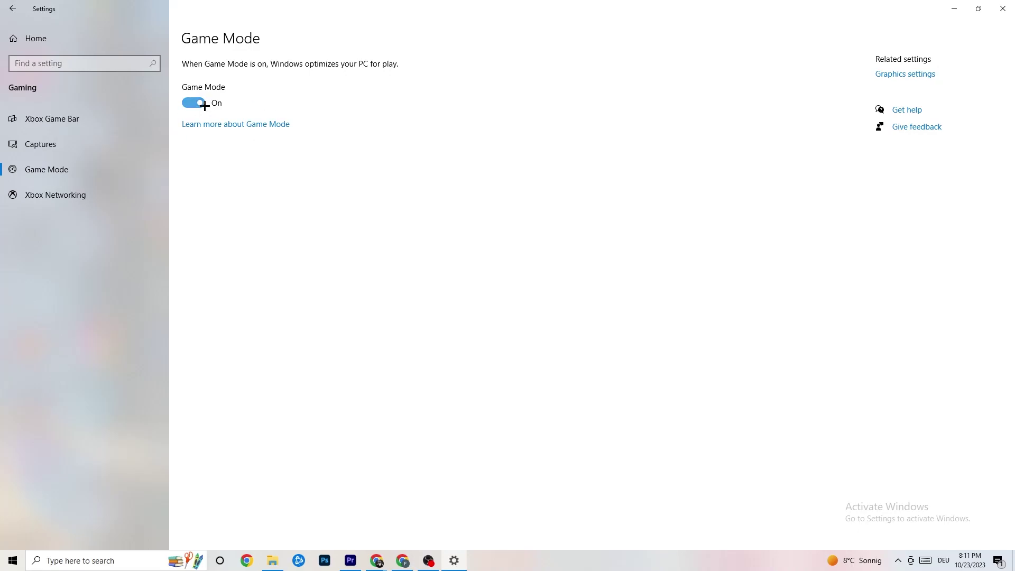
click(102, 34)
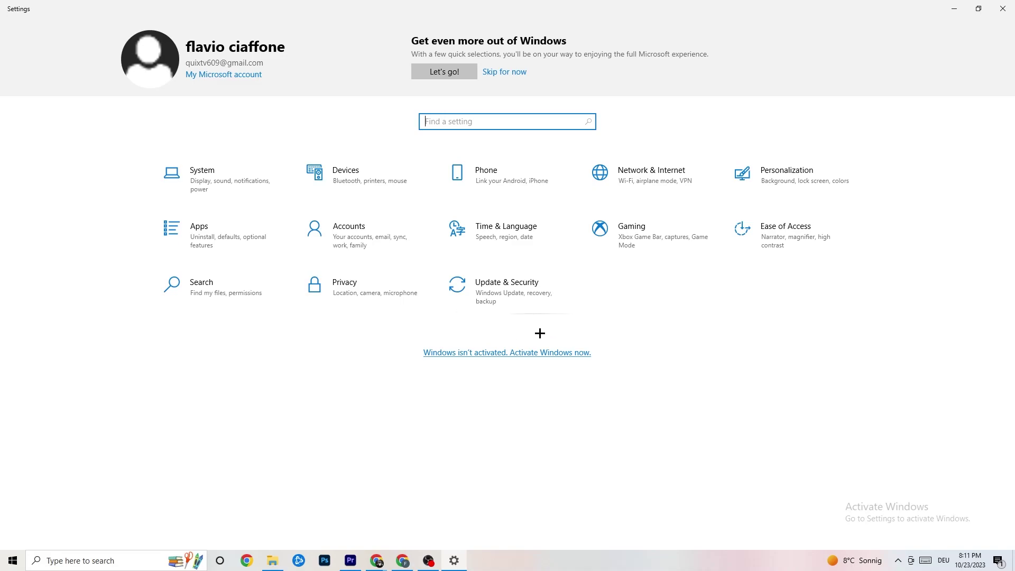
Check the Windows Update and Troubleshoot pages under Update & Security and close Settings.
click(515, 286)
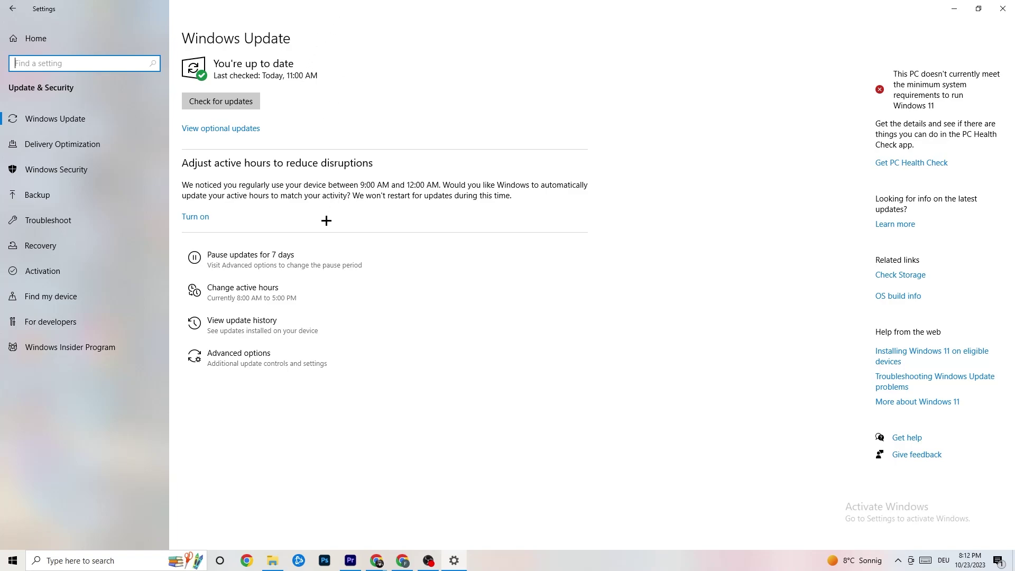
click(316, 85)
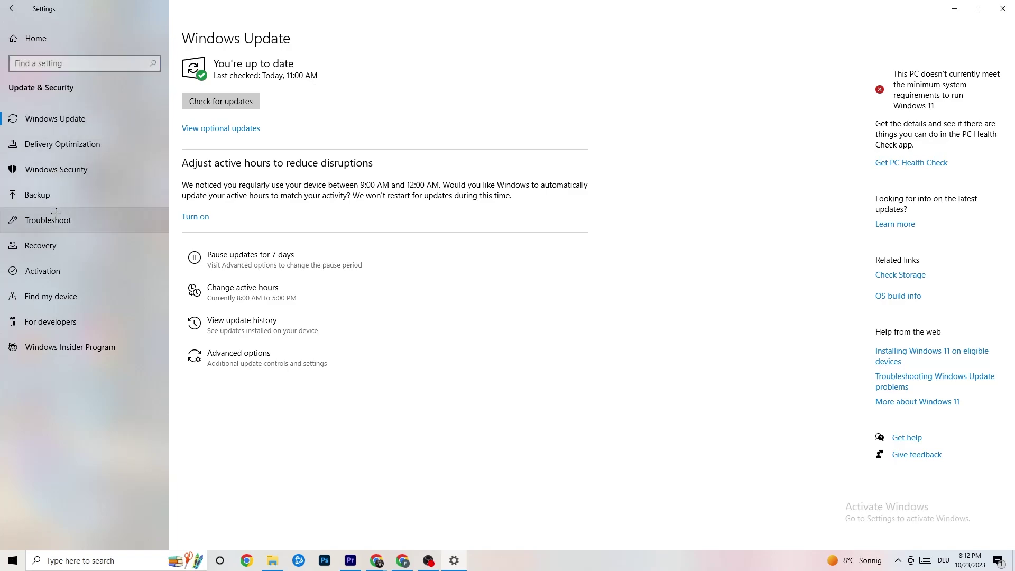
click(56, 213)
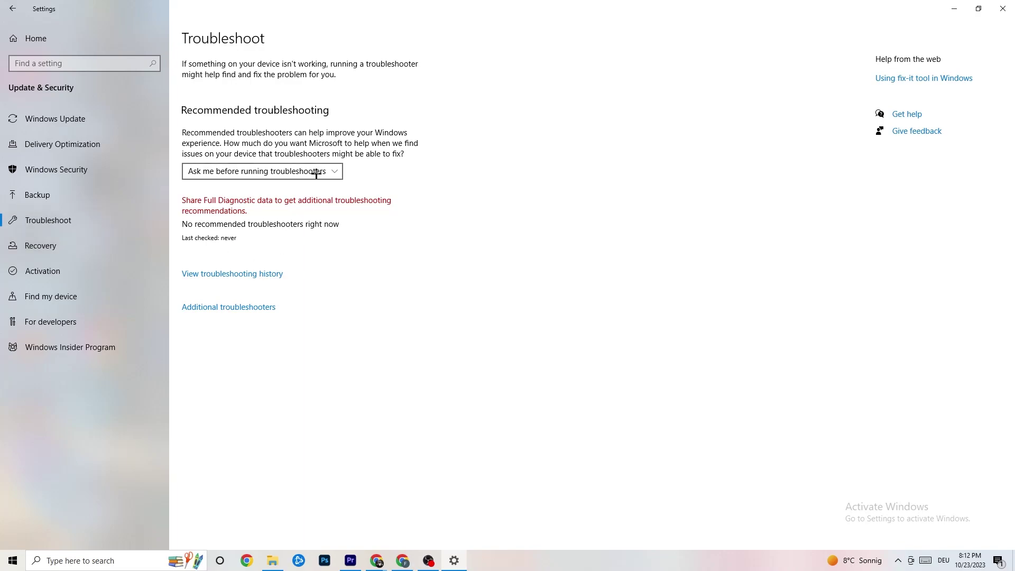
click(1003, 8)
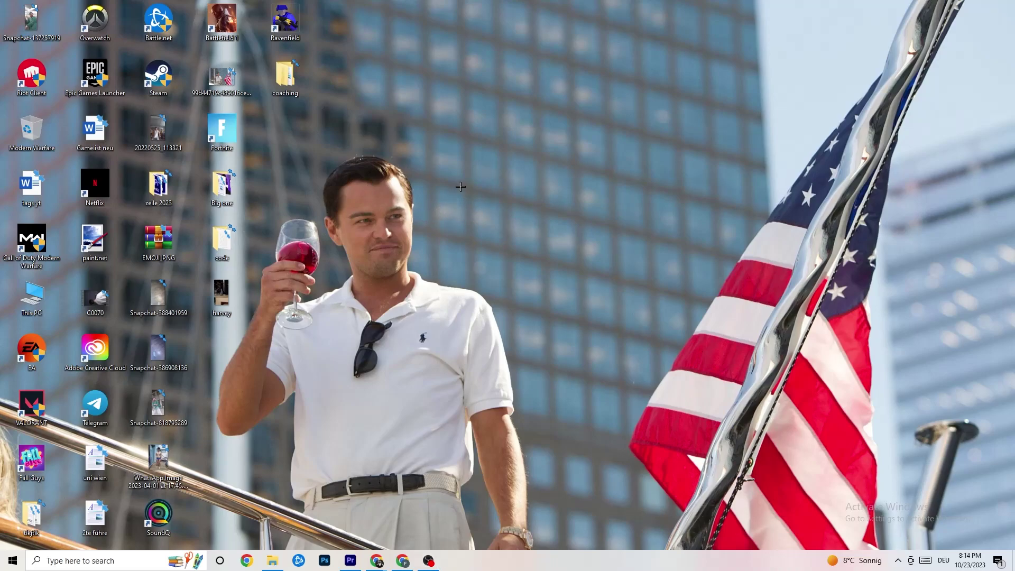
Open NVIDIA Control Panel from the desktop, examine the resolution and refresh rate options under Change resolution, and close it.
right_click(455, 137)
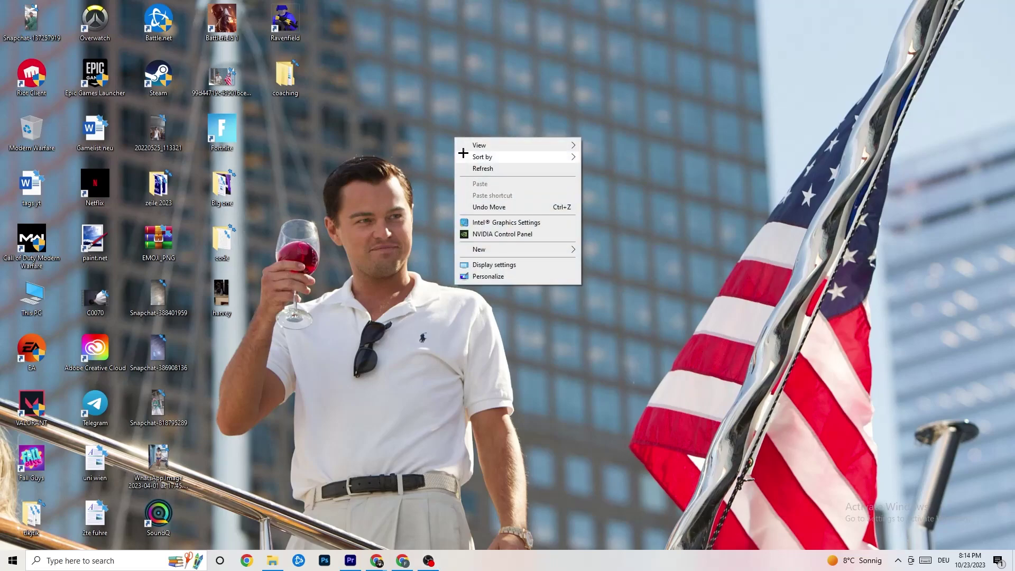
click(491, 235)
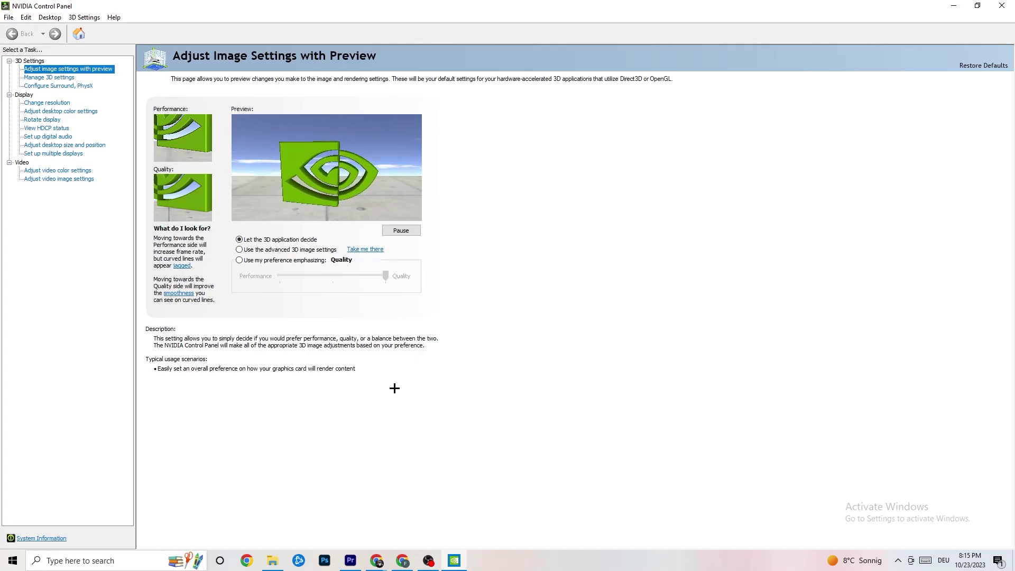
click(42, 103)
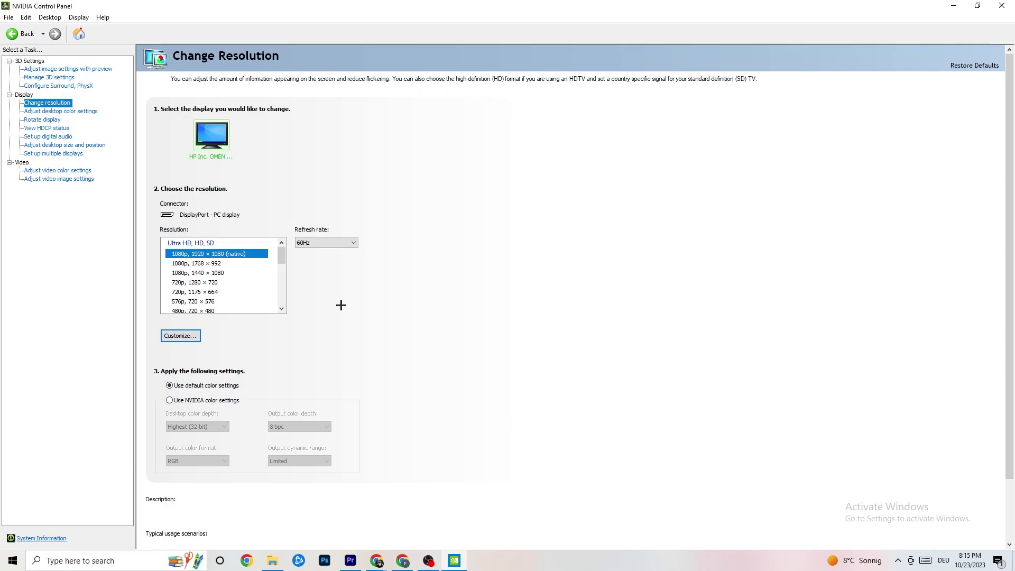
mouse_move(249, 260)
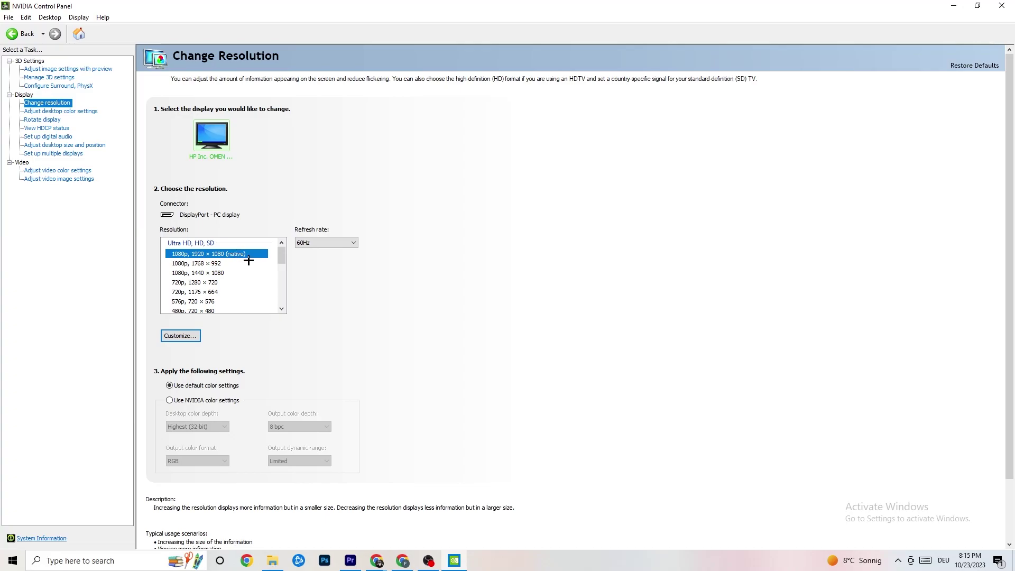
scroll(281, 262, down, 1)
scroll(281, 255, up, 1)
key(alt+F4)
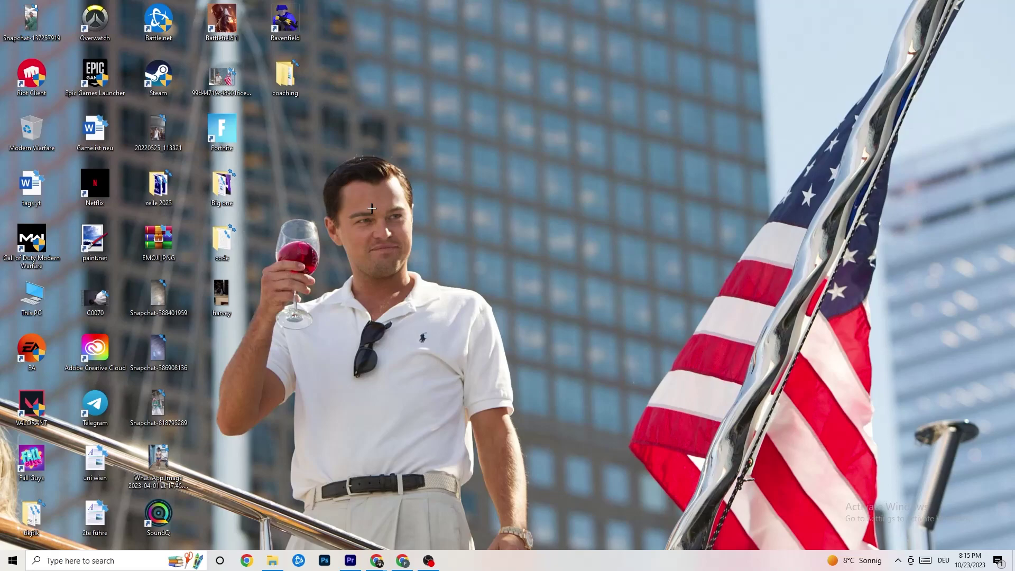
Bring up the computer's shut down and restart options and dismiss them without choosing one.
click(12, 561)
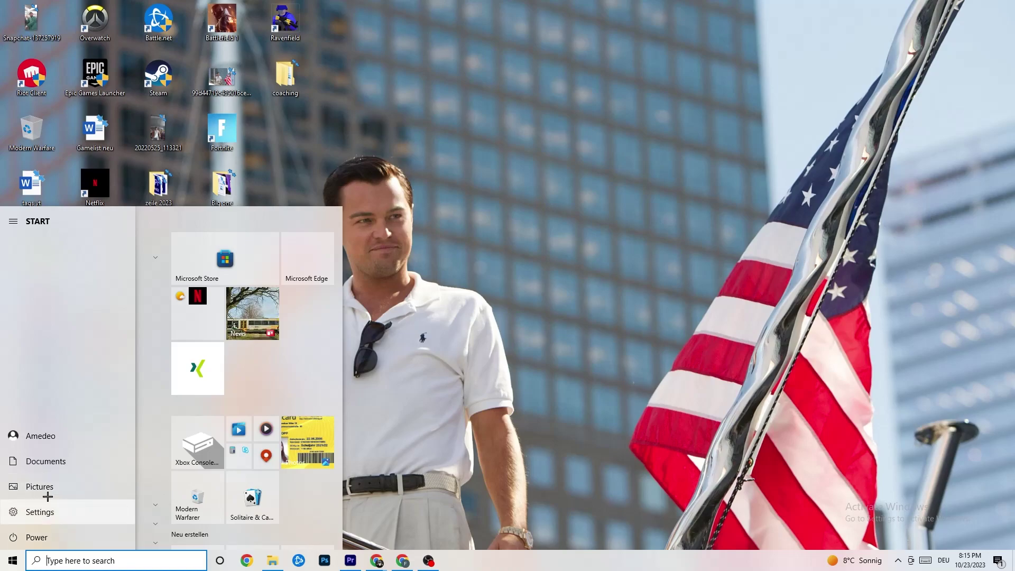
click(24, 537)
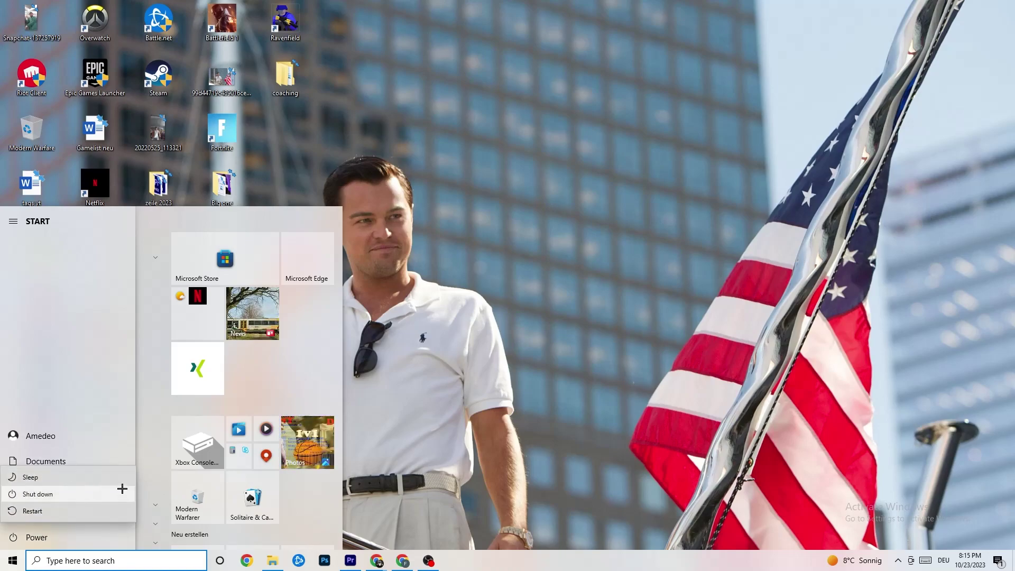
click(497, 213)
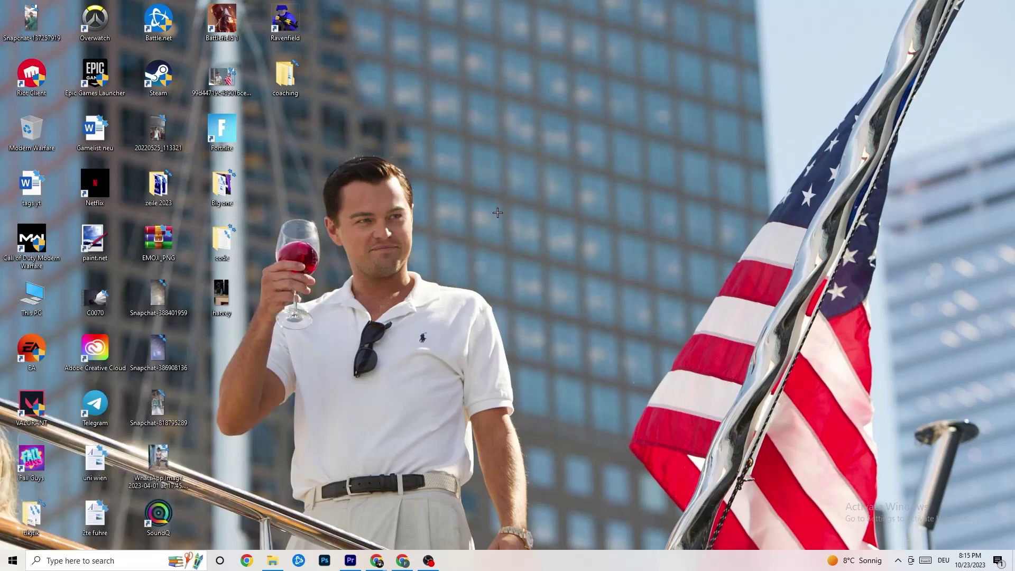